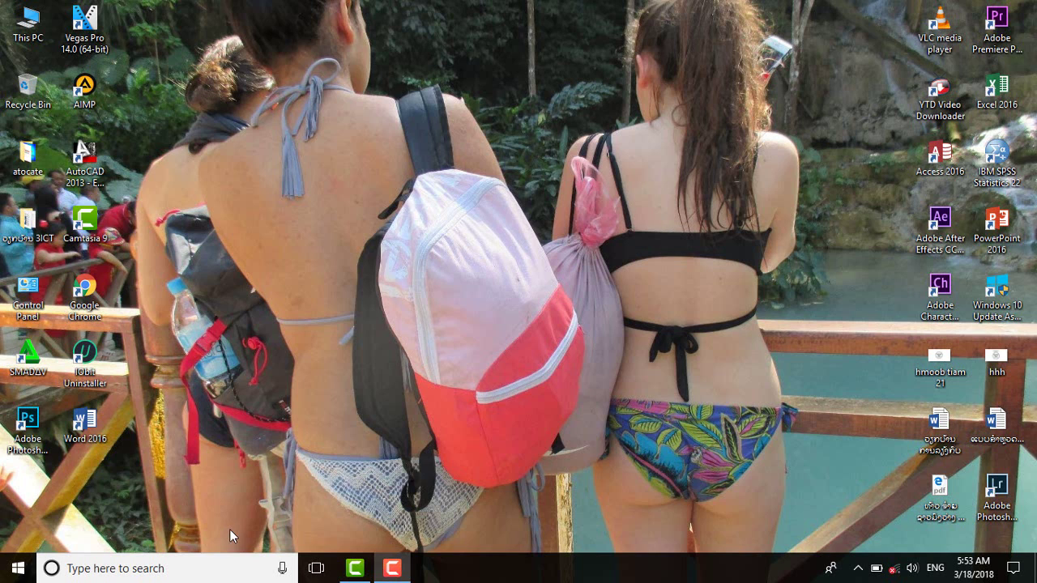
Open the user's temporary files folder by running %tmp% from the Run dialog
{"action": "left_click", "coordinate": [147, 568]}
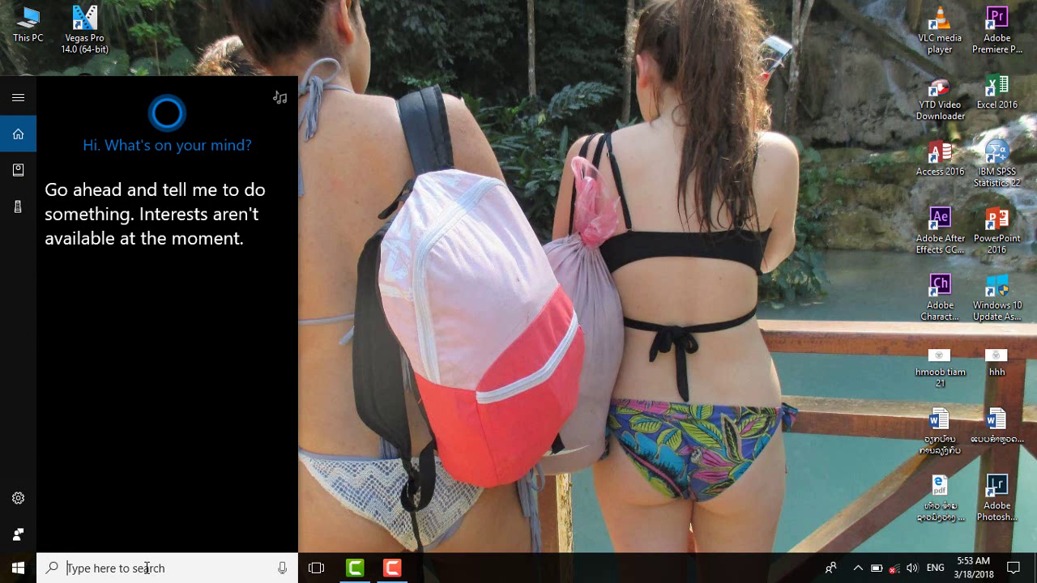
{"action": "type", "text": "ru"}
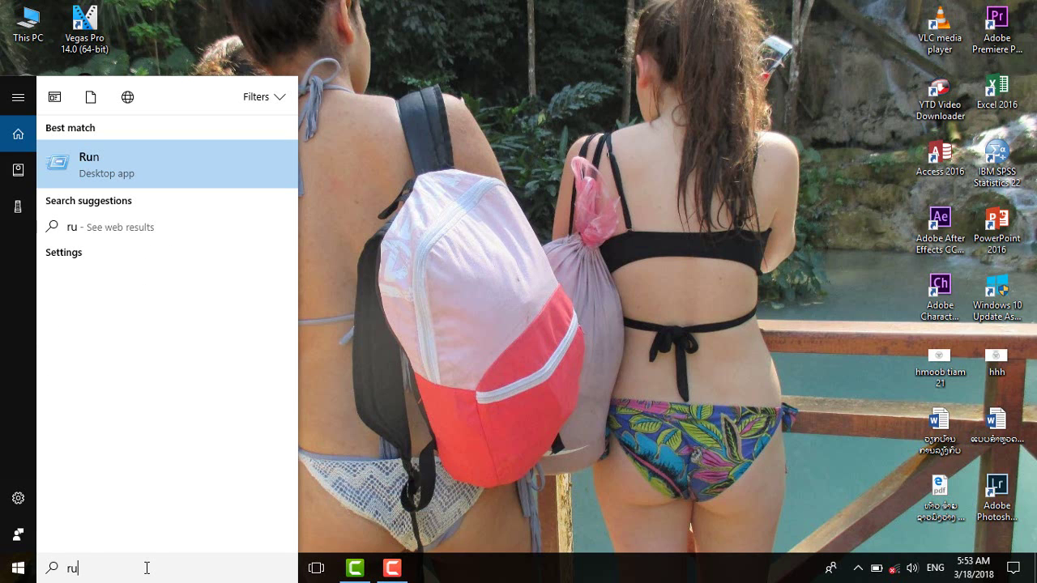
{"action": "type", "text": "n"}
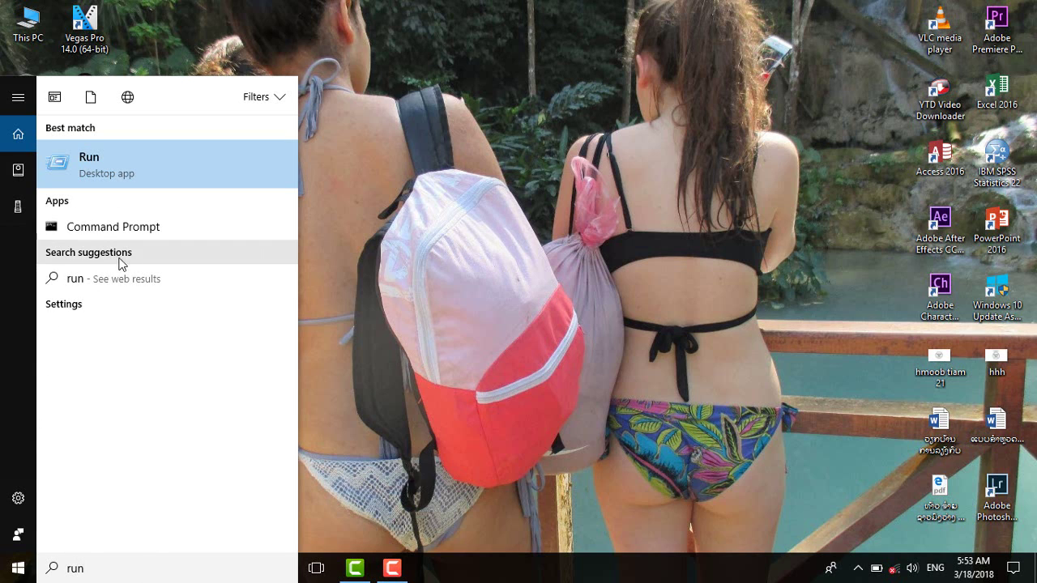
{"action": "left_click", "coordinate": [184, 146]}
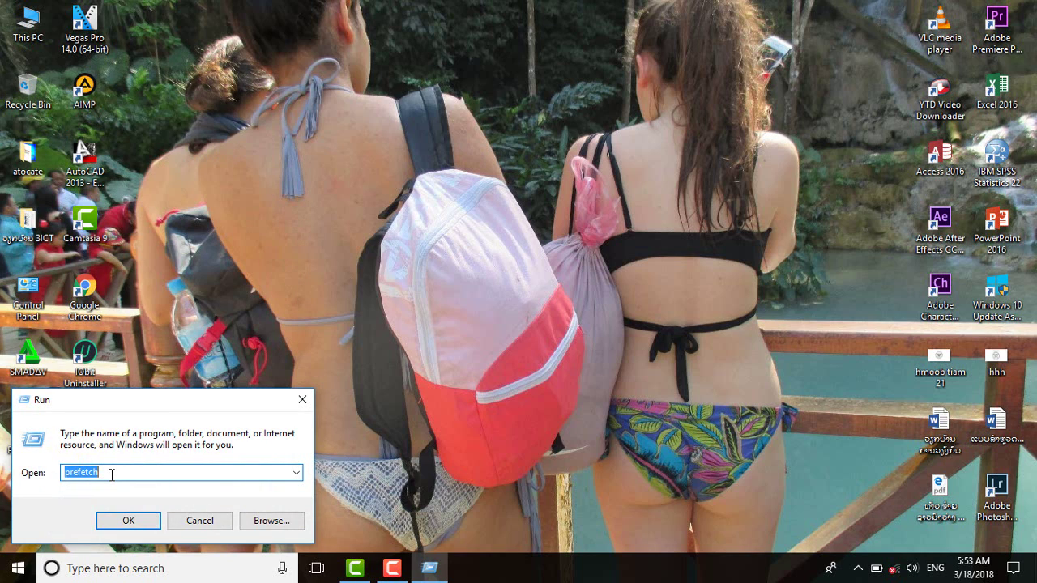
{"action": "type", "text": "%"}
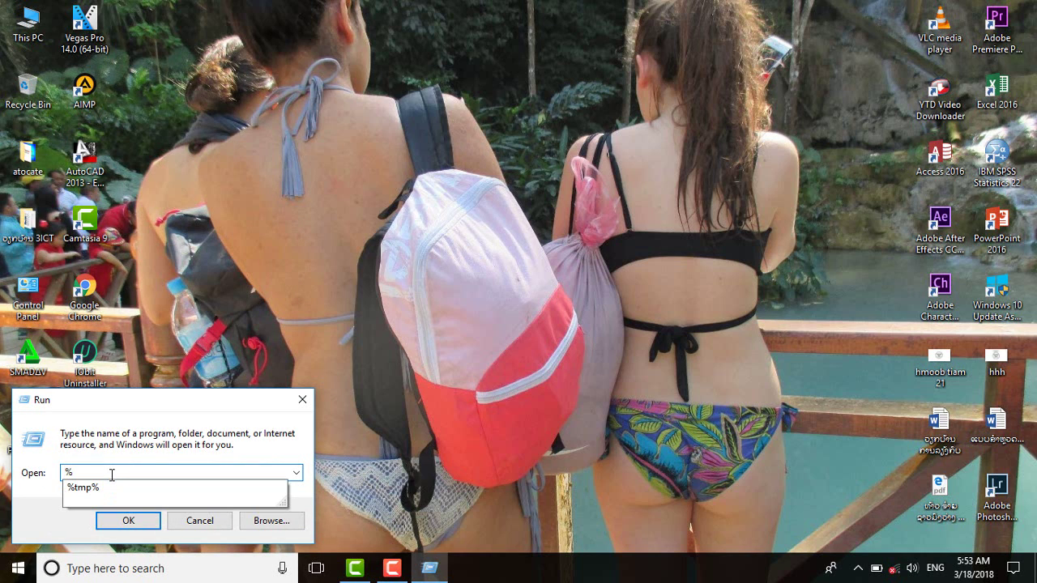
{"action": "type", "text": "tmp%"}
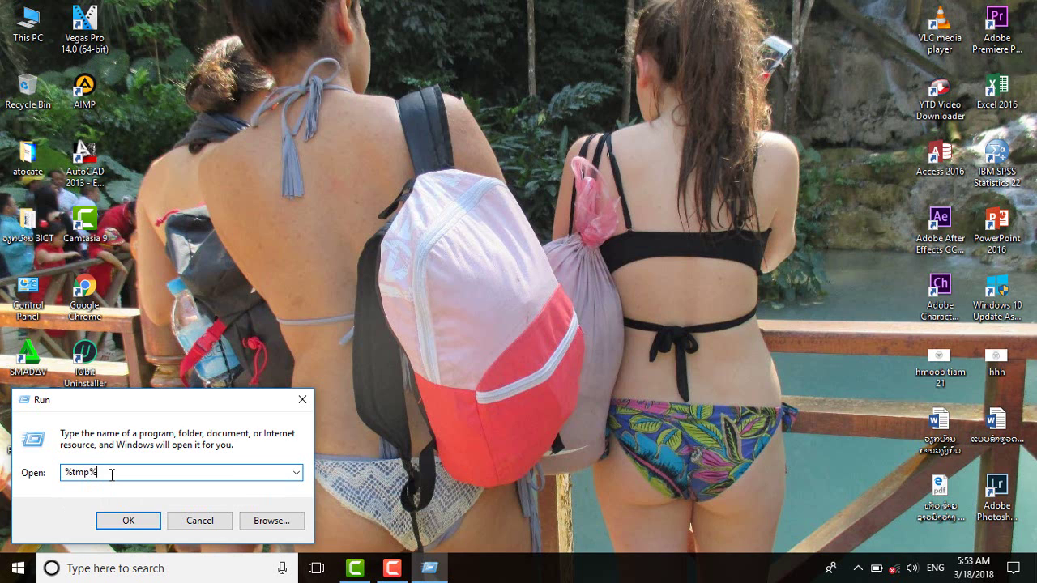
{"action": "left_click", "coordinate": [125, 522]}
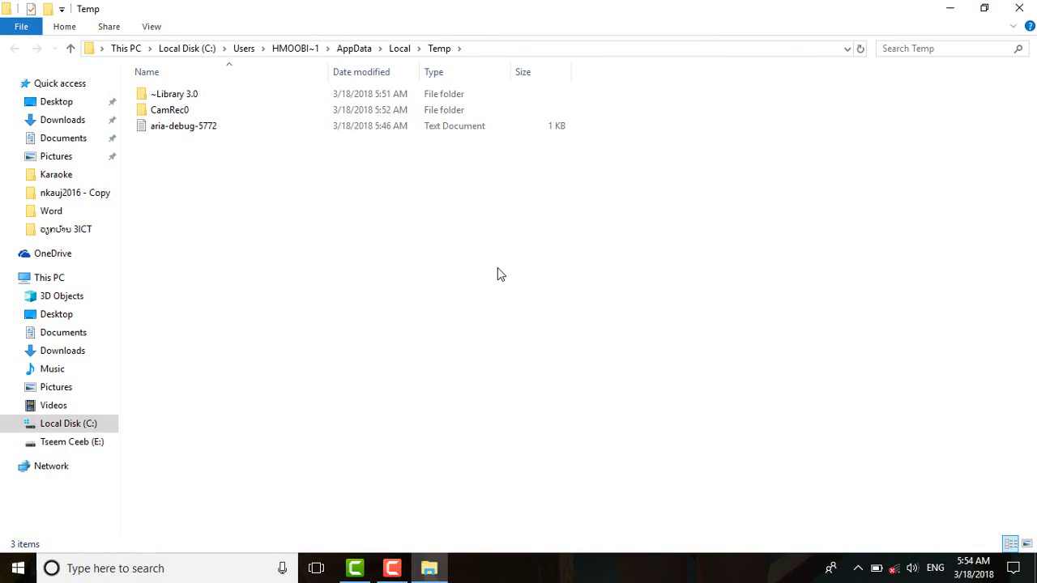
Delete all items in the Temp folder, skipping every item that is in use, and close the folder
{"action": "left_click_drag", "start_coordinate": [246, 169], "coordinate": [233, 73]}
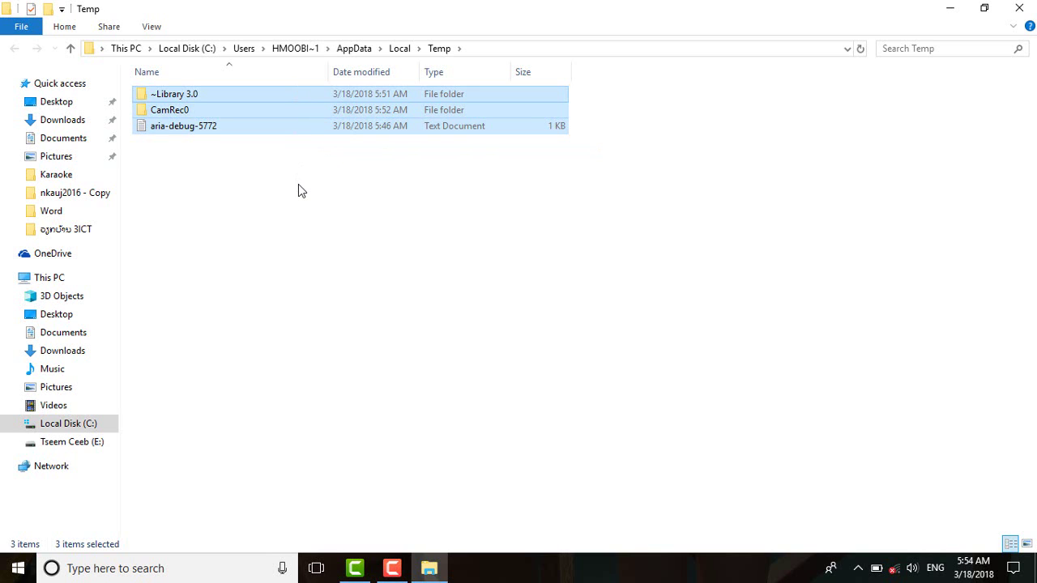
{"action": "key", "text": "Delete"}
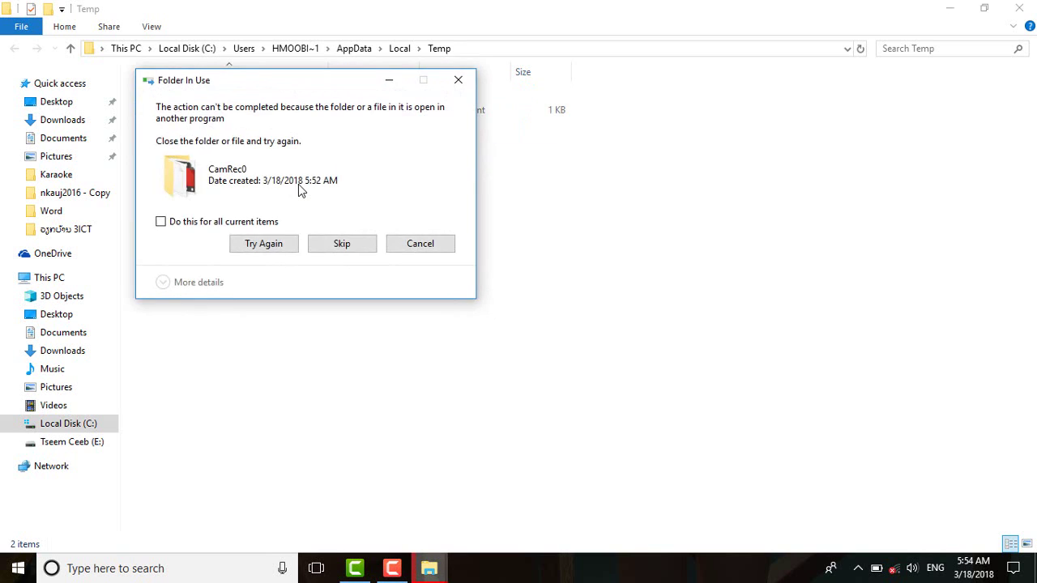
{"action": "left_click", "coordinate": [161, 222]}
{"action": "left_click", "coordinate": [331, 251]}
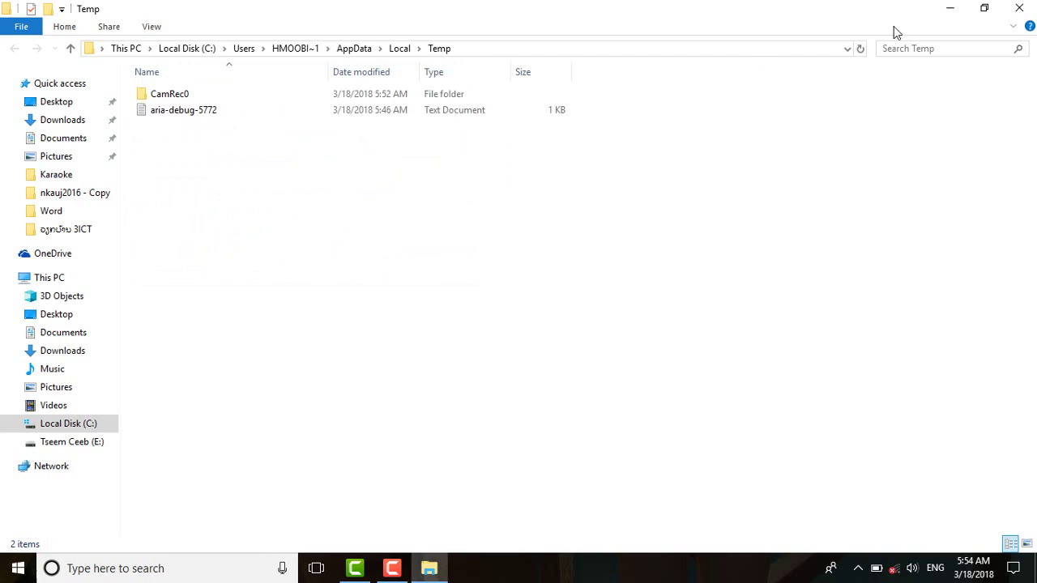
{"action": "left_click", "coordinate": [1019, 8]}
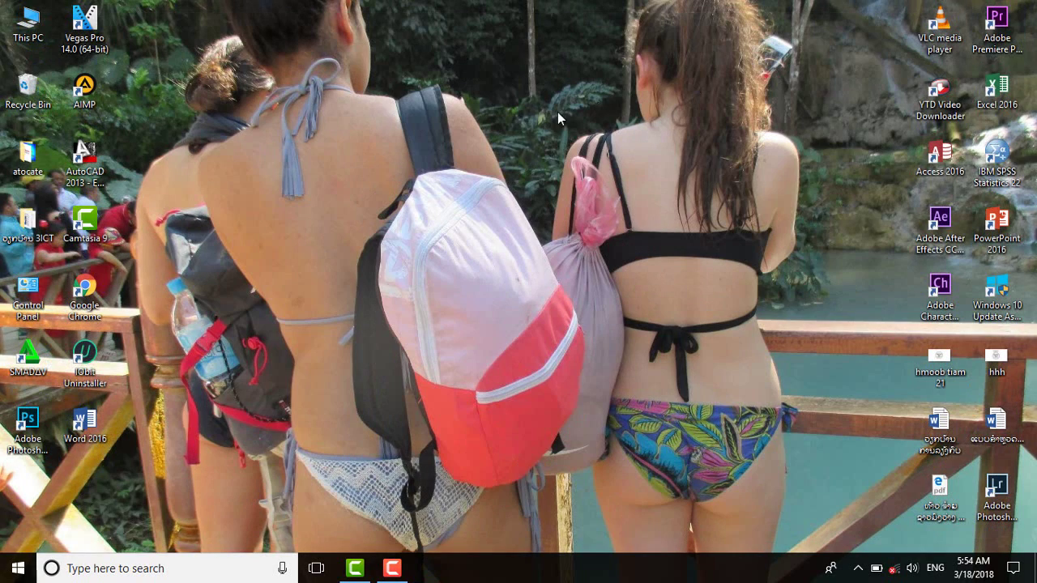
Open the Windows Prefetch folder by running prefetch from the Run dialog
{"action": "left_click", "coordinate": [125, 567]}
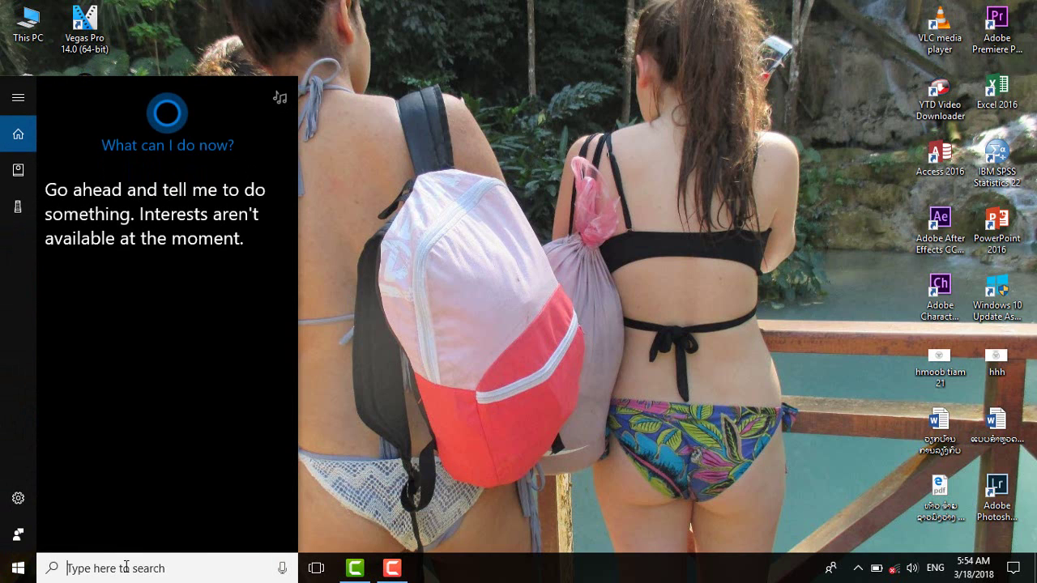
{"action": "type", "text": "ru"}
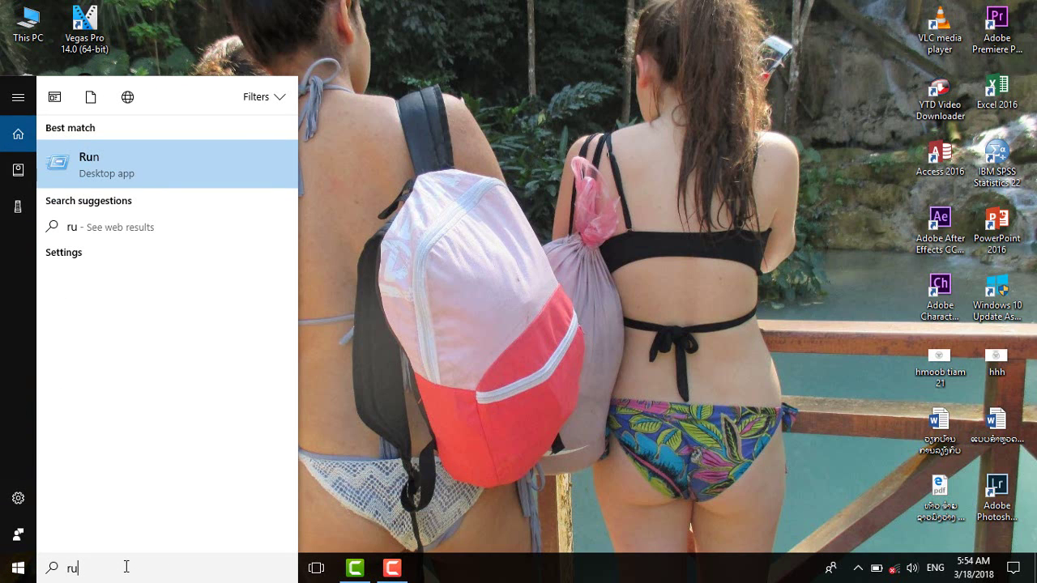
{"action": "type", "text": "n"}
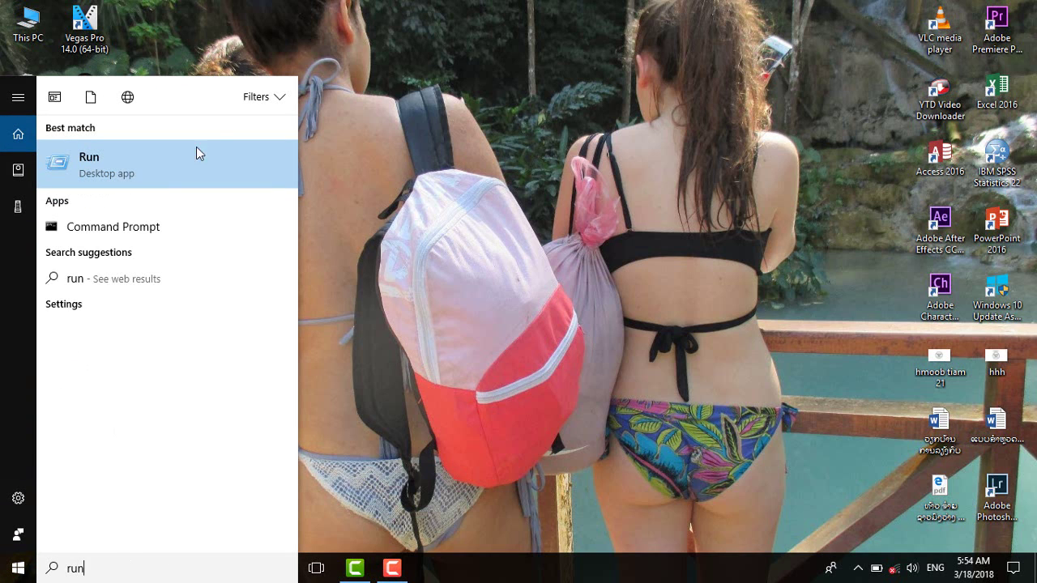
{"action": "left_click", "coordinate": [191, 168]}
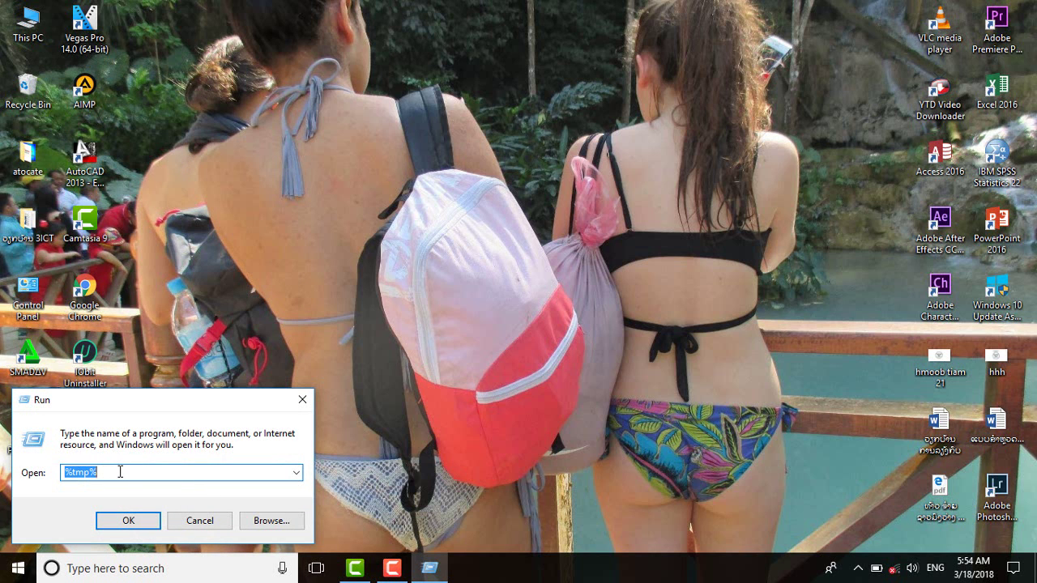
{"action": "type", "text": "Pre"}
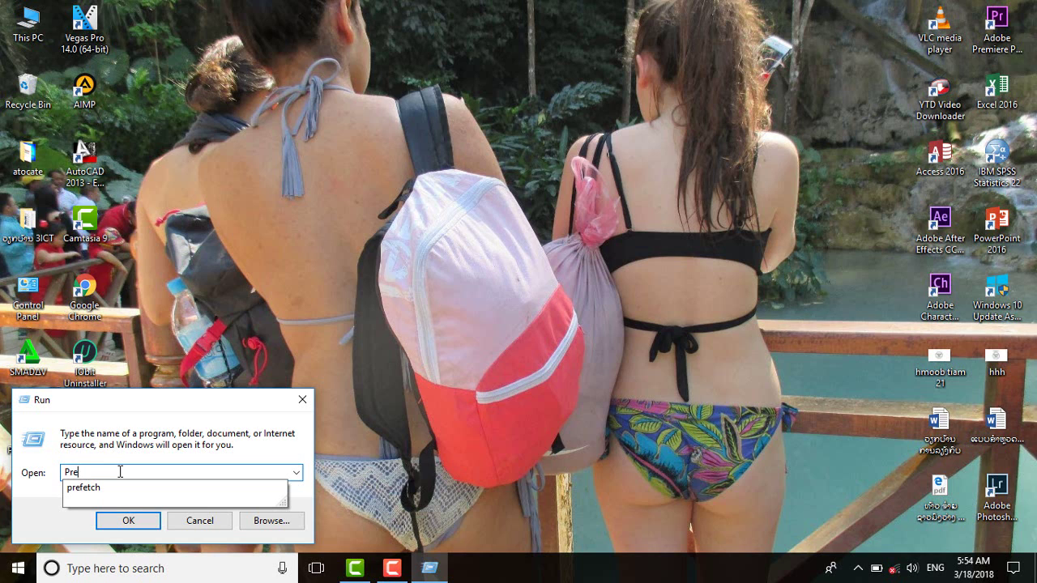
{"action": "type", "text": "fethc"}
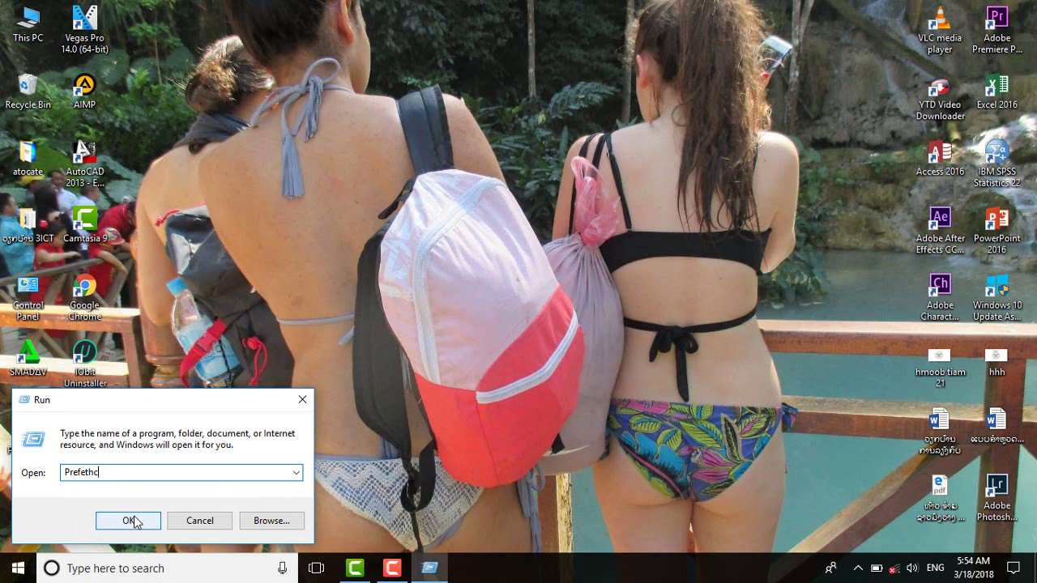
{"action": "key", "text": "BackSpace"}
{"action": "key", "text": "BackSpace"}
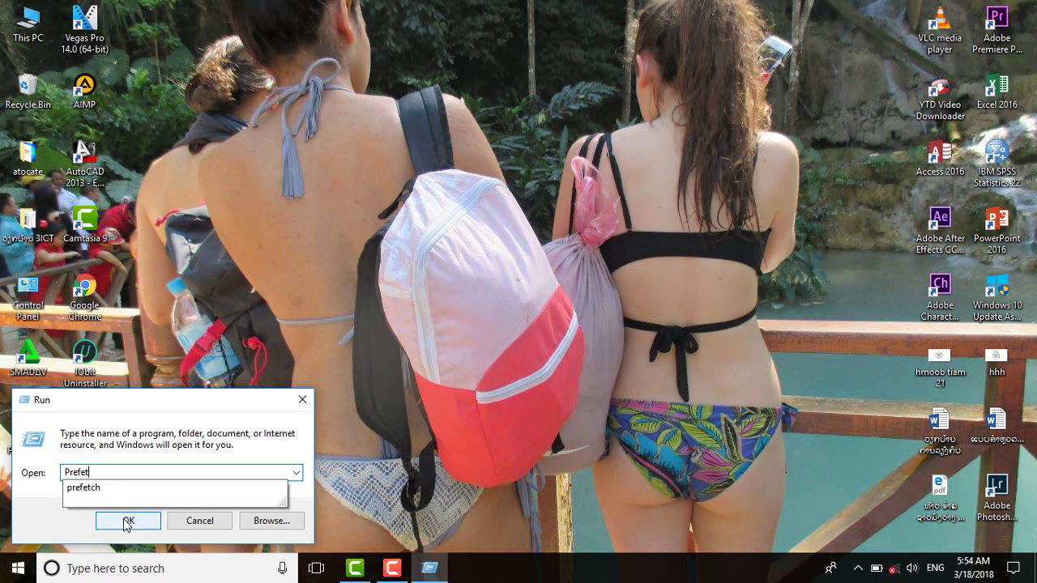
{"action": "left_click", "coordinate": [101, 488]}
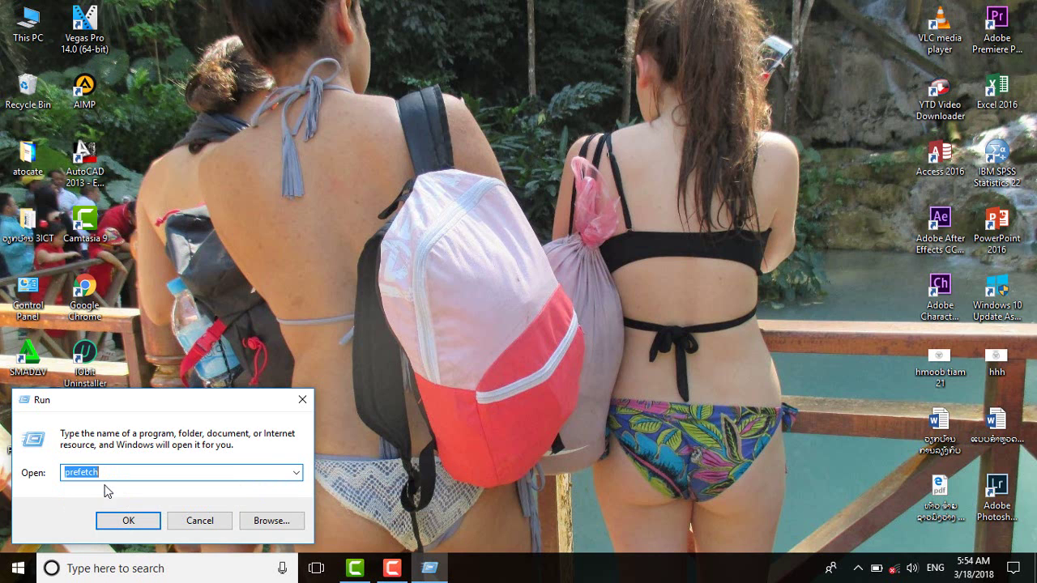
{"action": "left_click", "coordinate": [127, 521]}
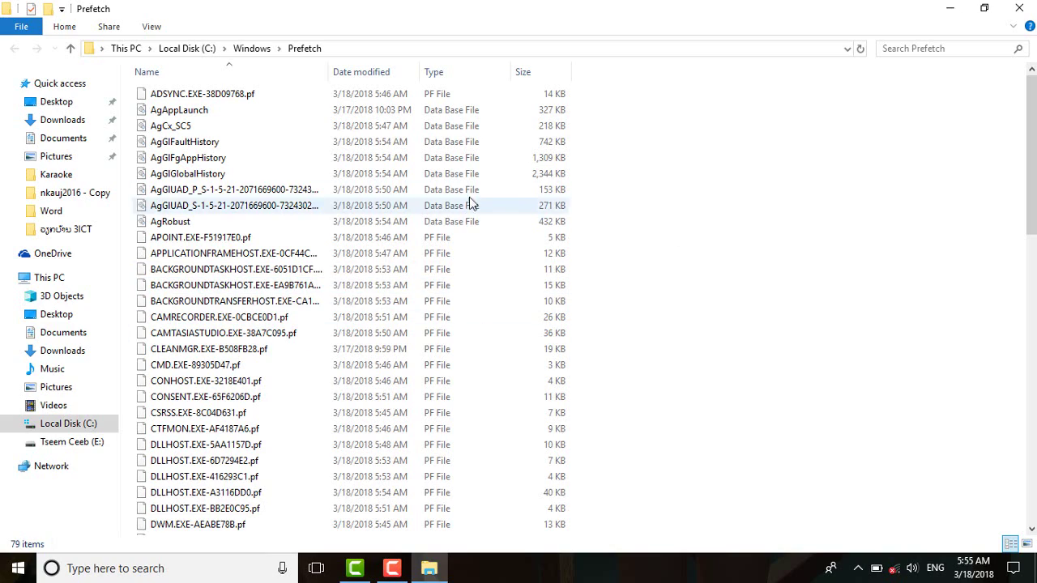
Delete all files in the Prefetch folder, skipping every file in use, then close the folder and refresh the desktop
{"action": "scroll", "coordinate": [1022, 251], "scroll_direction": "down", "scroll_amount": 2}
{"action": "left_click_drag", "start_coordinate": [1022, 251], "coordinate": [842, 75]}
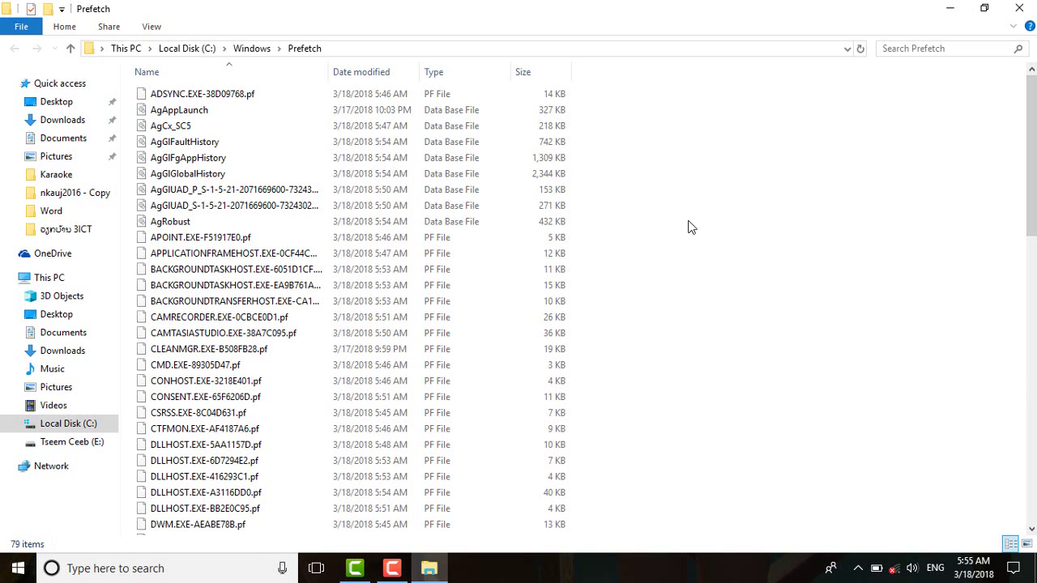
{"action": "key", "text": "ctrl+a"}
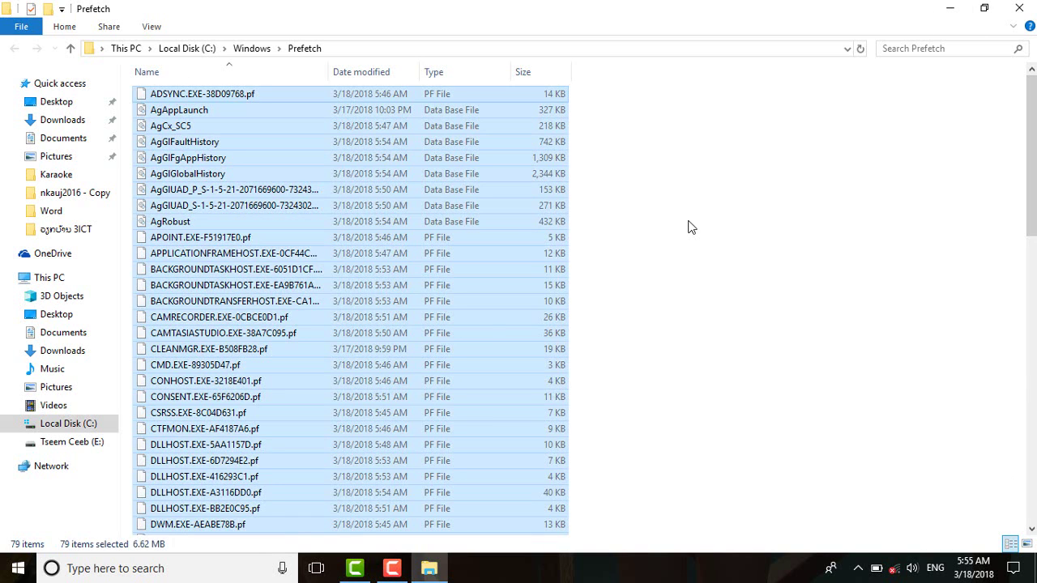
{"action": "right_click", "coordinate": [465, 119]}
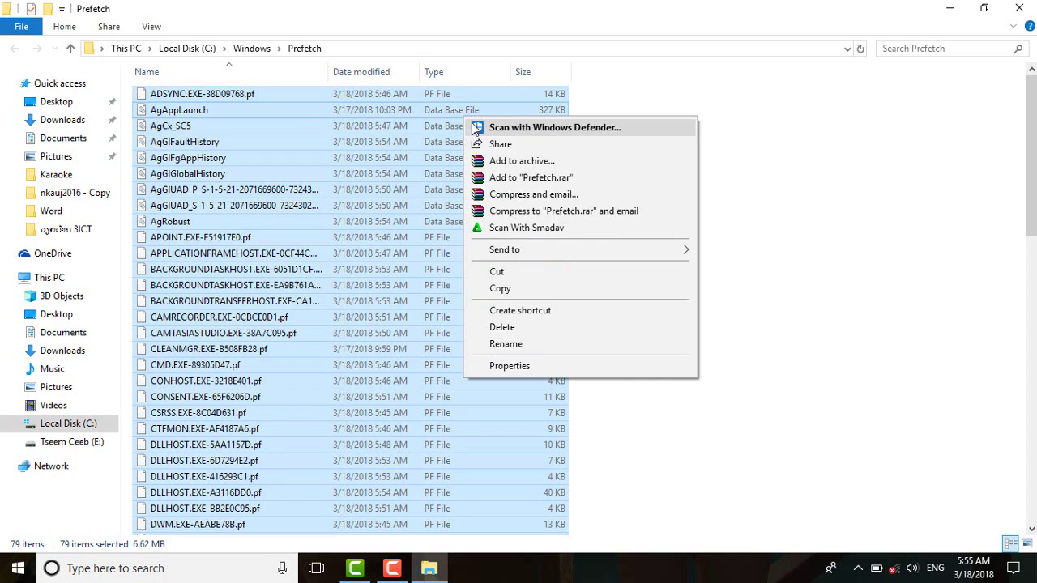
{"action": "left_click", "coordinate": [496, 327]}
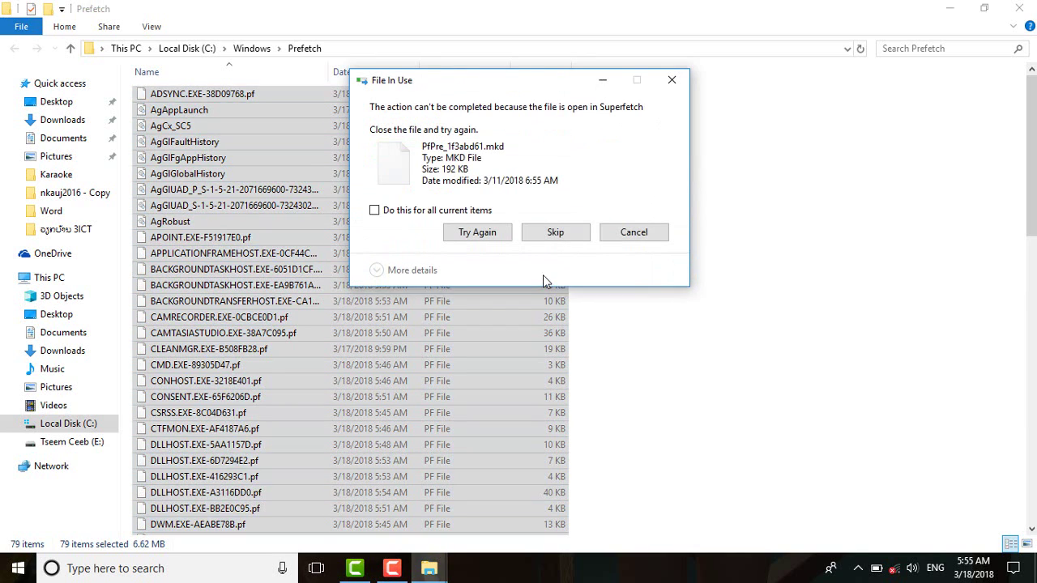
{"action": "left_click", "coordinate": [374, 210]}
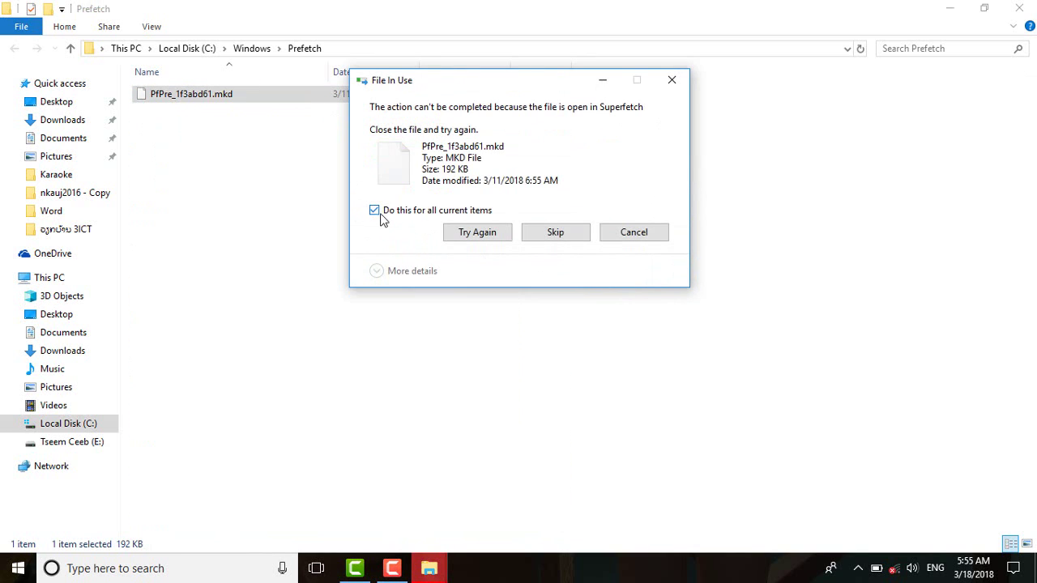
{"action": "left_click", "coordinate": [559, 233]}
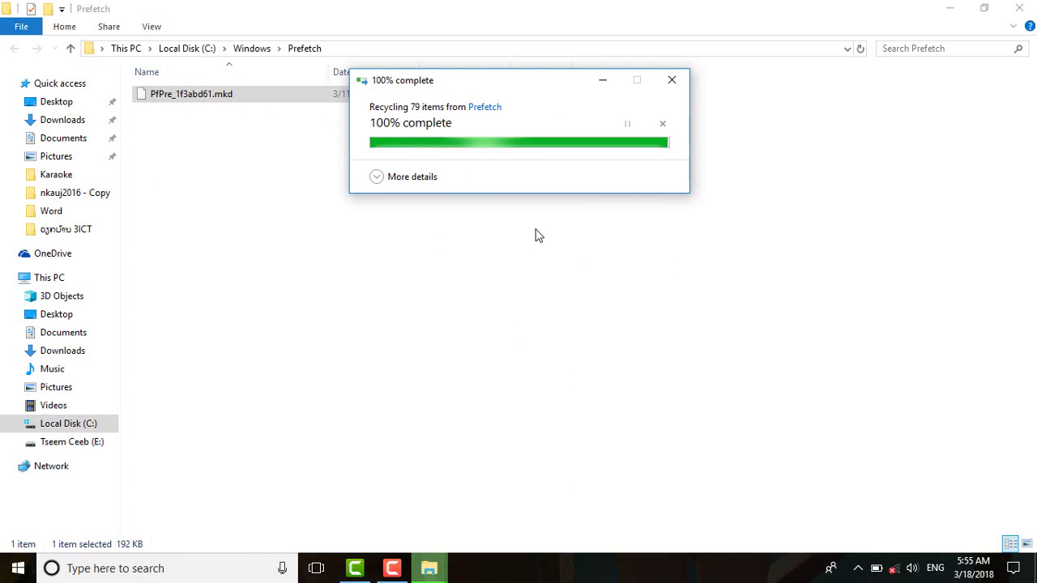
{"action": "left_click", "coordinate": [1019, 8]}
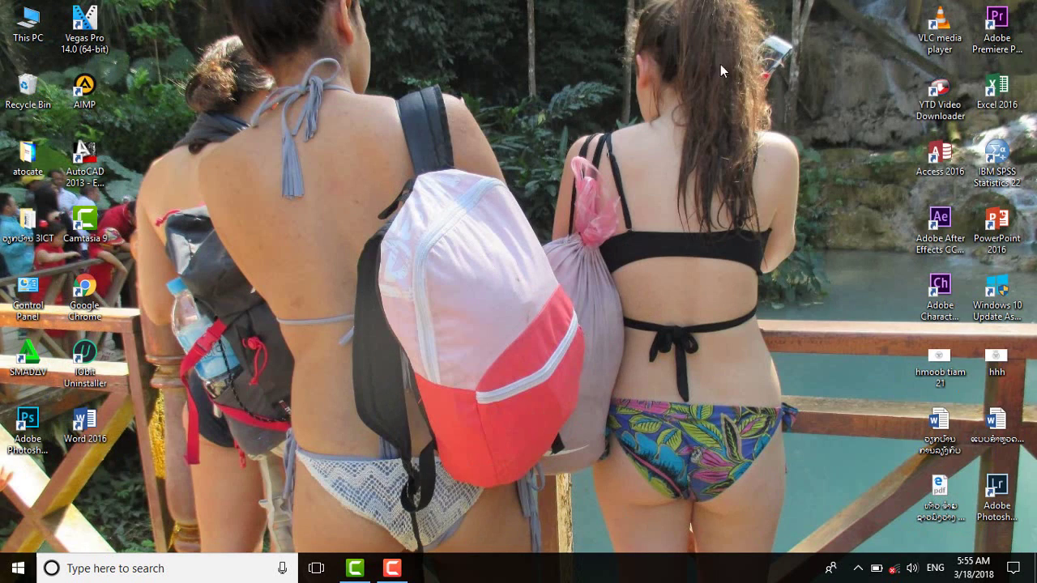
{"action": "right_click", "coordinate": [318, 164]}
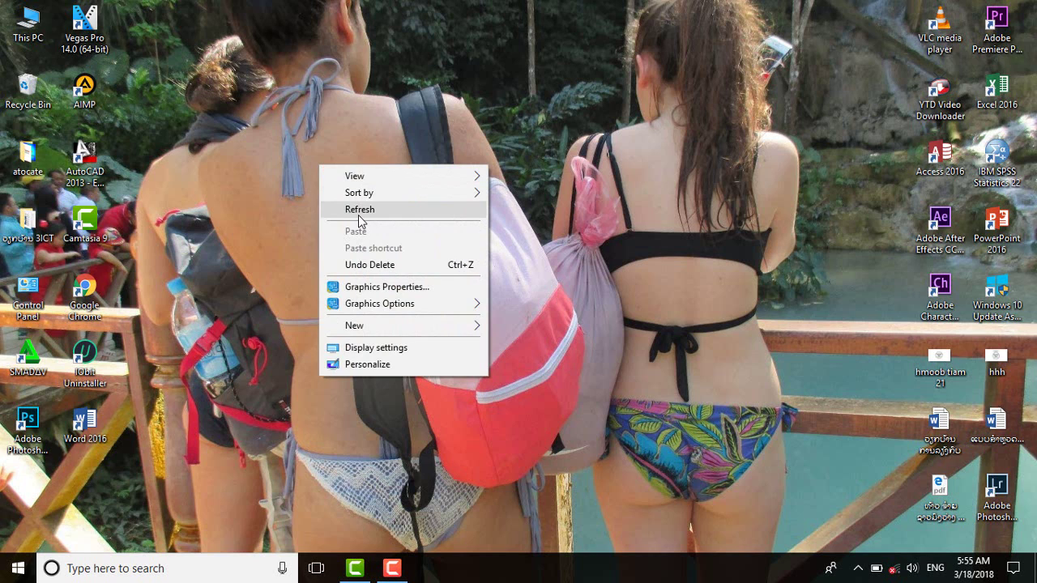
{"action": "left_click", "coordinate": [358, 215]}
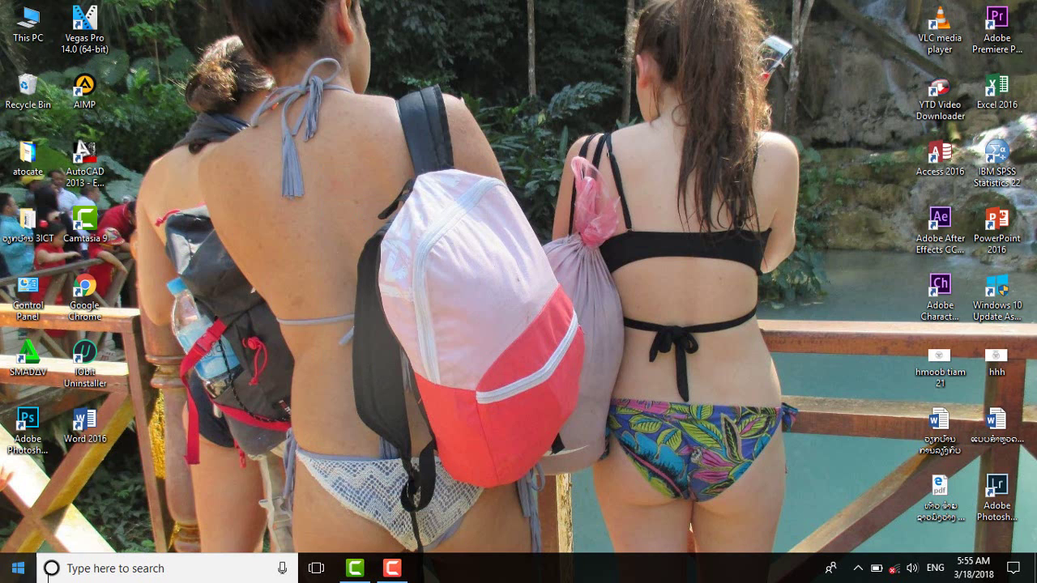
Start Disk Cleanup for drive C:
{"action": "left_click", "coordinate": [117, 568]}
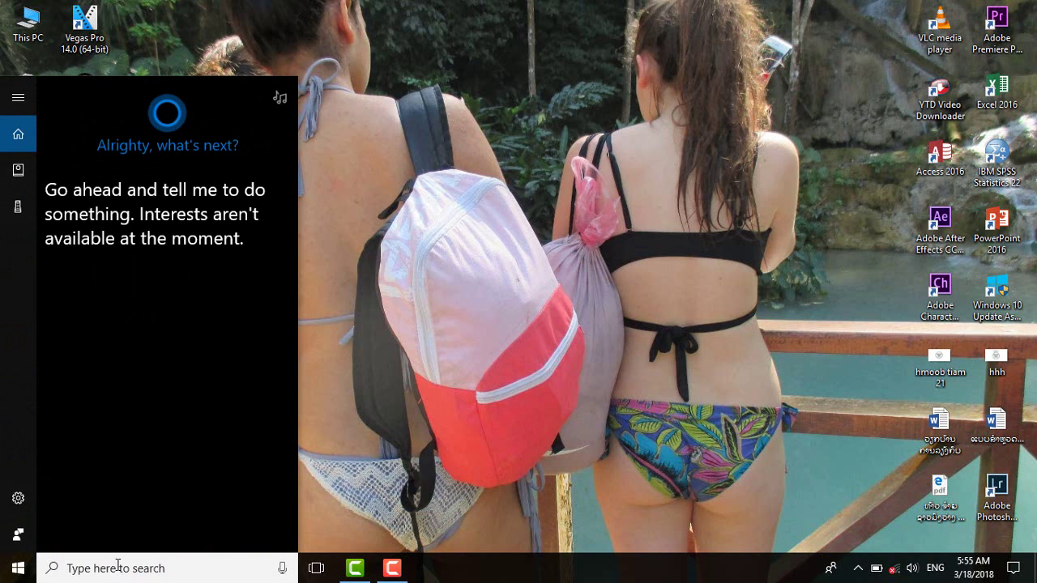
{"action": "type", "text": "di"}
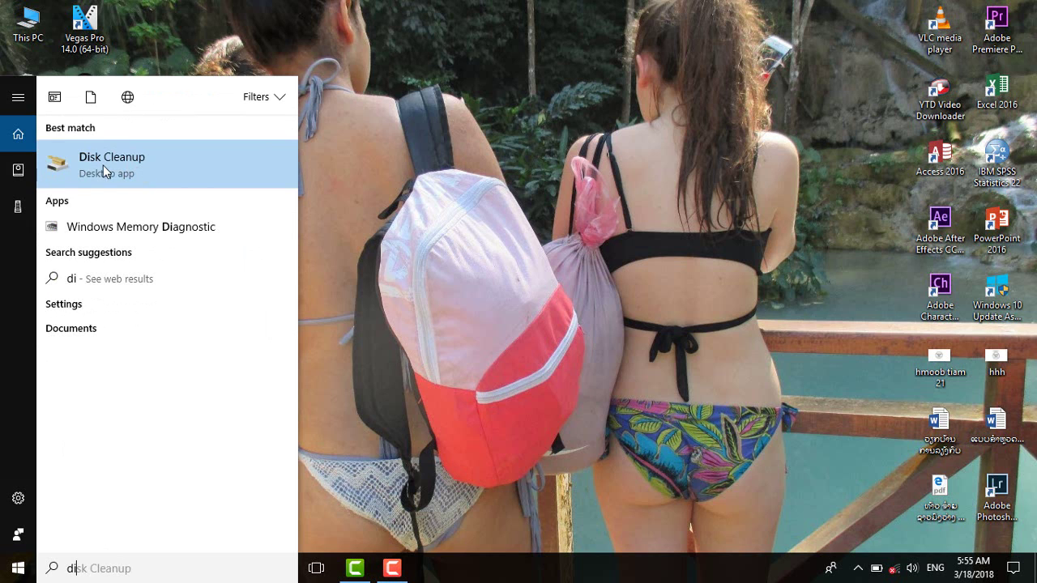
{"action": "left_click", "coordinate": [227, 164]}
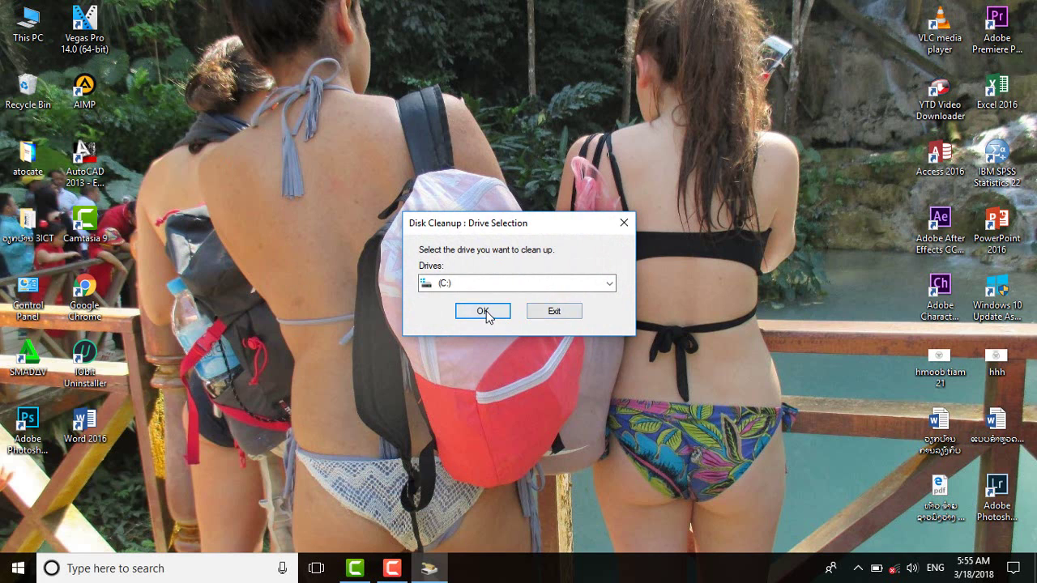
{"action": "left_click", "coordinate": [485, 312]}
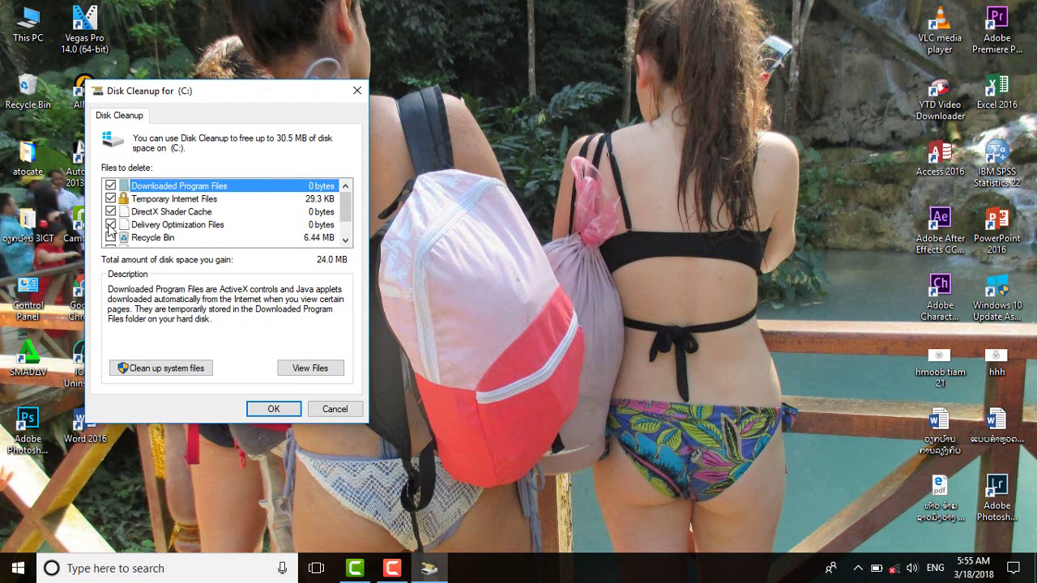
Add Recycle Bin and Temporary files to the drive C: cleanup selection and permanently delete all selected file categories
{"action": "left_click", "coordinate": [110, 238]}
{"action": "left_click_drag", "start_coordinate": [352, 209], "coordinate": [348, 222]}
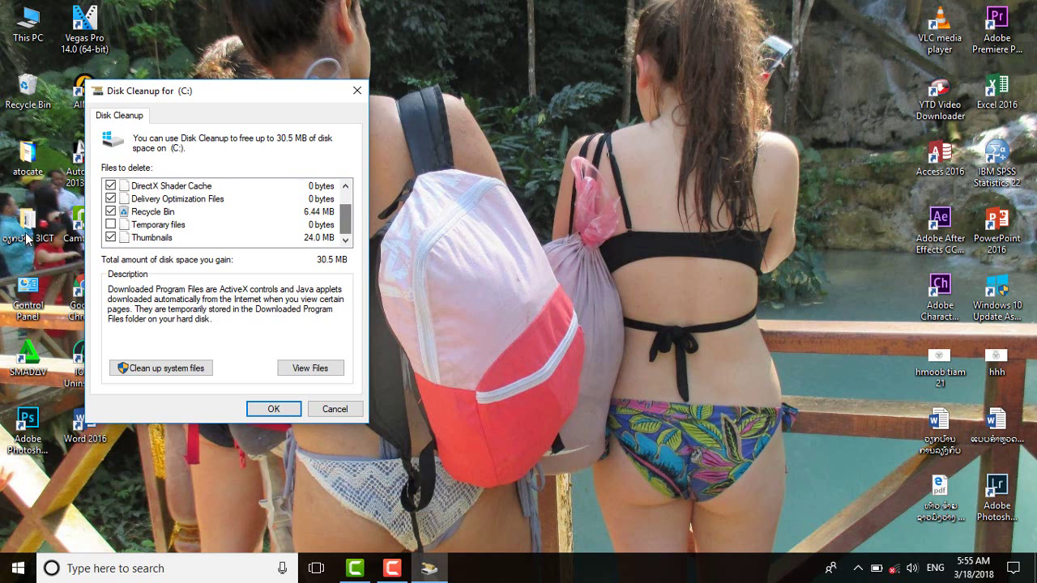
{"action": "left_click", "coordinate": [110, 225]}
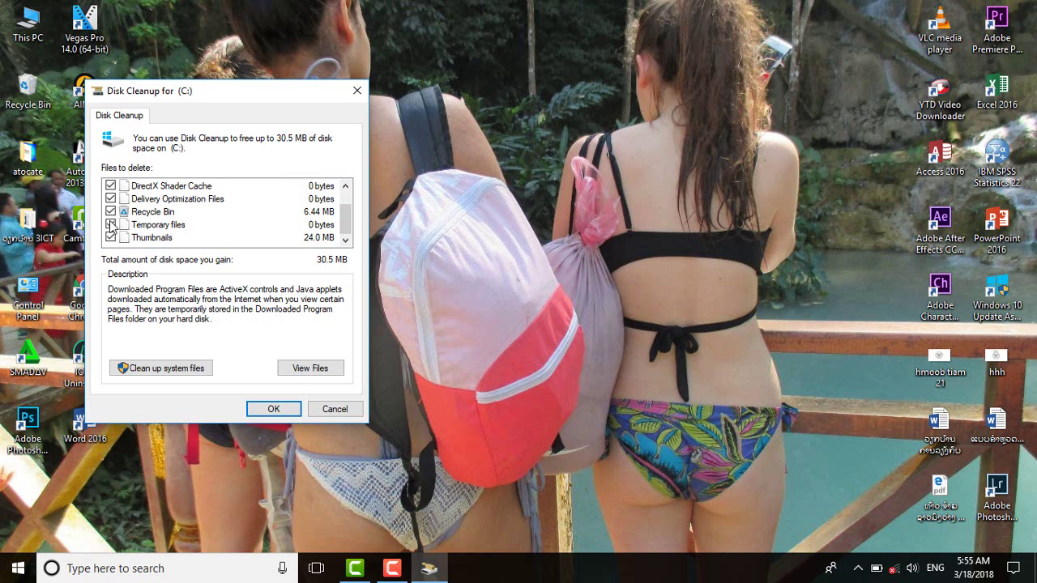
{"action": "left_click", "coordinate": [275, 412]}
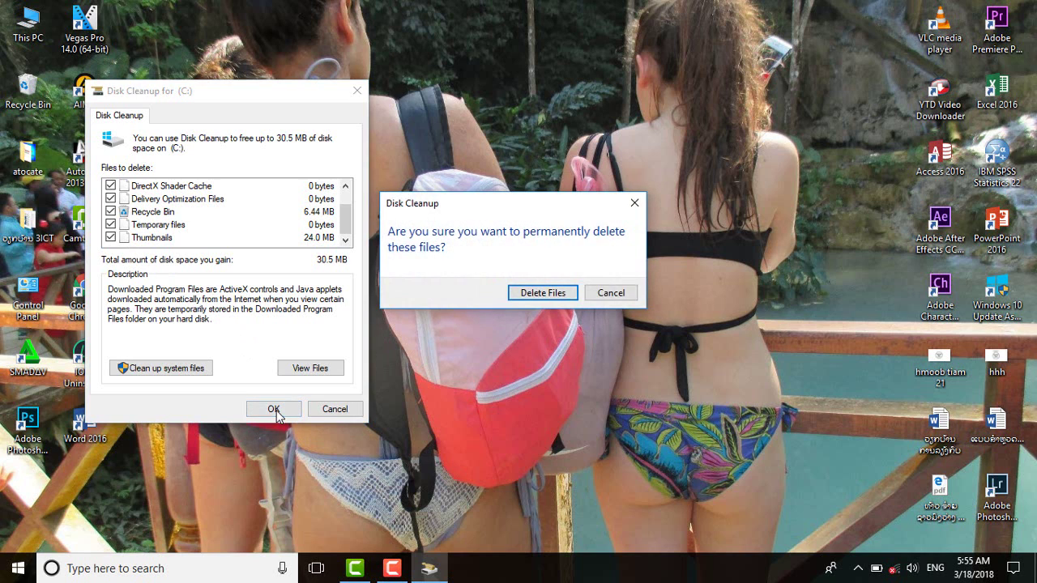
{"action": "left_click", "coordinate": [542, 293]}
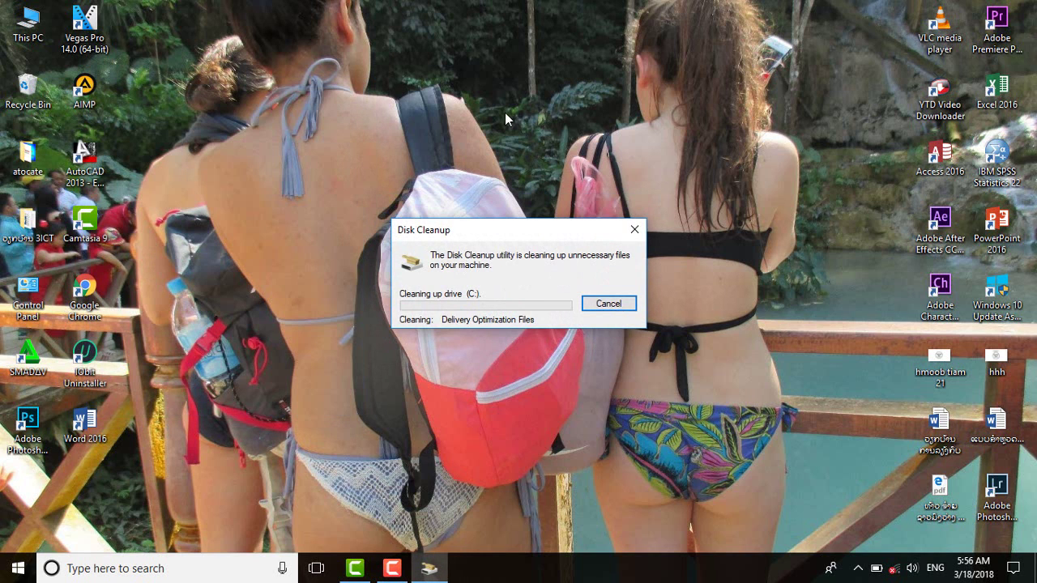
Refresh the desktop three times
{"action": "right_click", "coordinate": [689, 97]}
{"action": "right_click", "coordinate": [725, 138]}
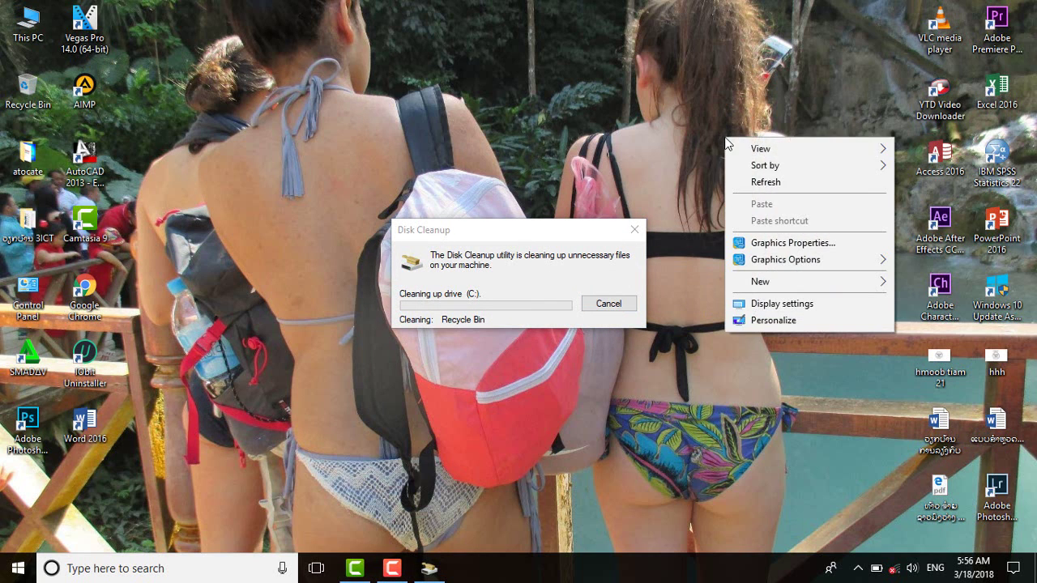
{"action": "left_click", "coordinate": [740, 181]}
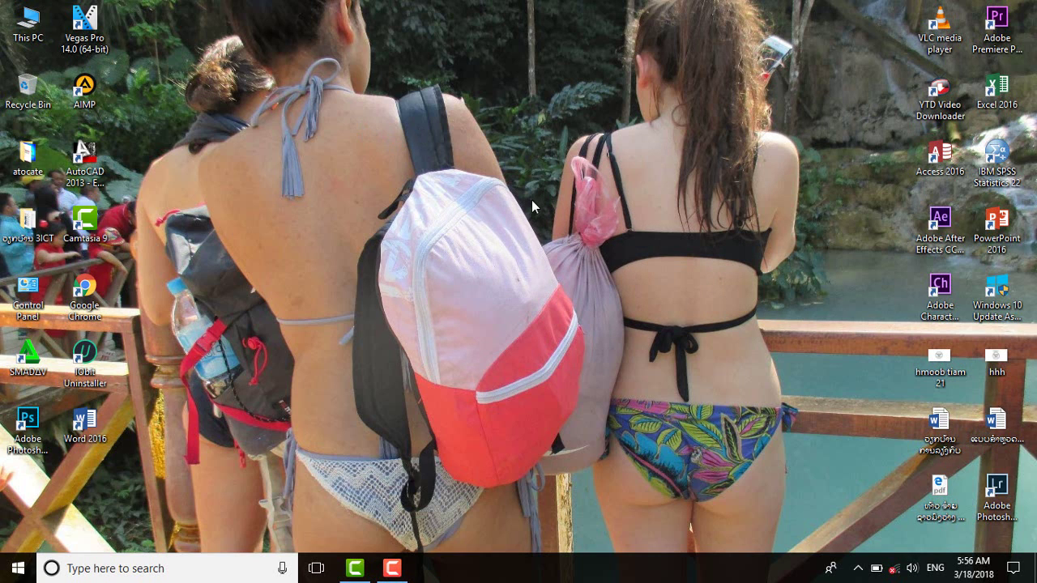
{"action": "right_click", "coordinate": [367, 156]}
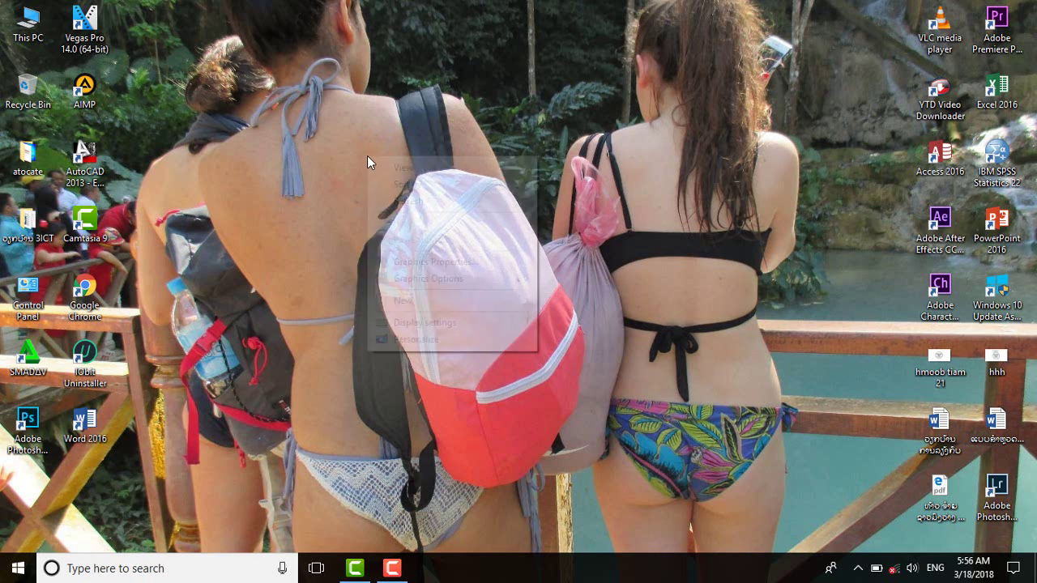
{"action": "left_click", "coordinate": [430, 208]}
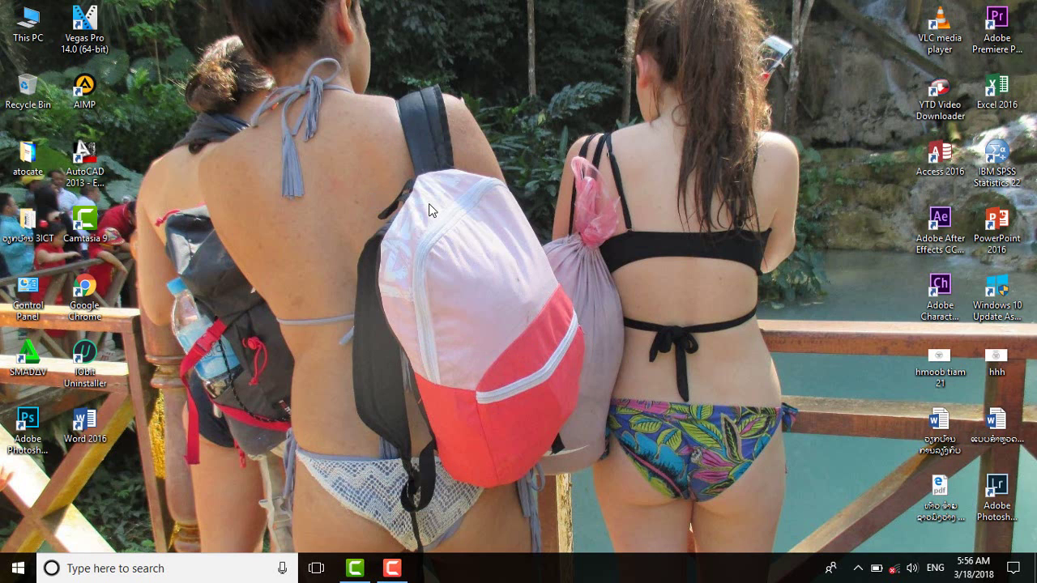
{"action": "right_click", "coordinate": [330, 137]}
{"action": "left_click", "coordinate": [386, 181]}
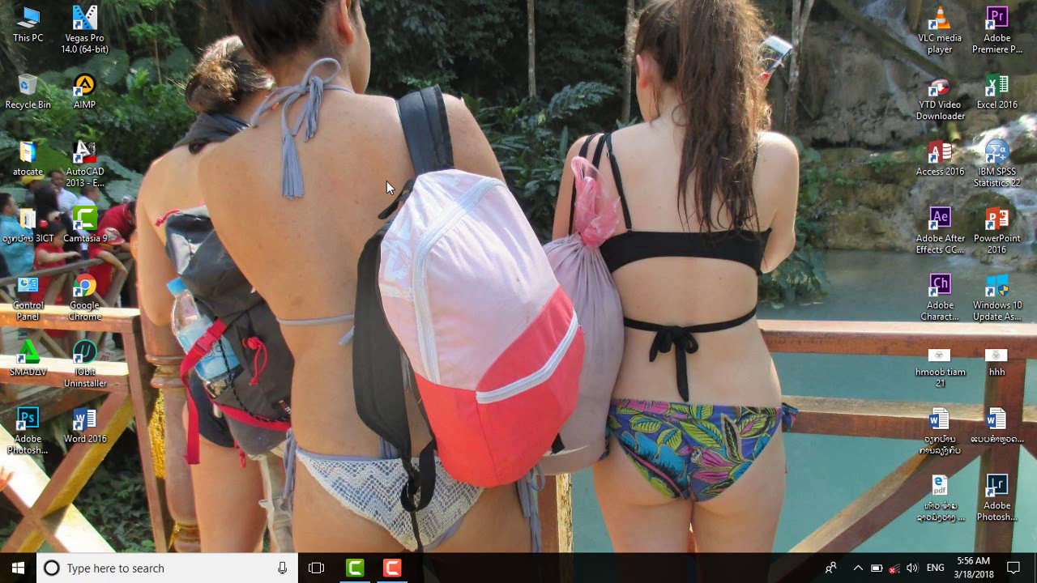